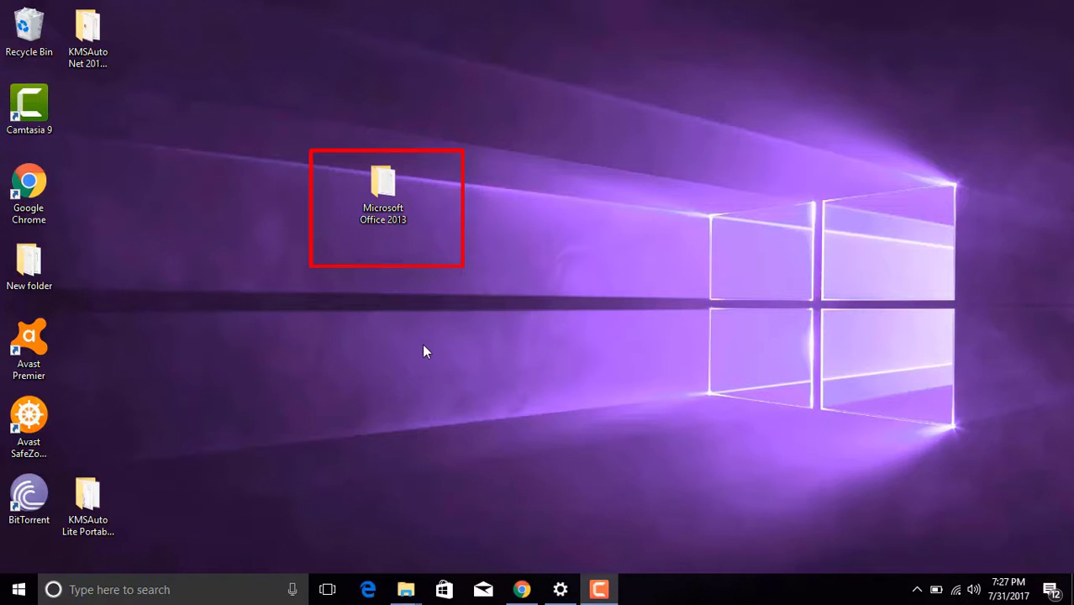
- Re-run the Get Into PC site search for 'office 2013', listing Office 2013 ProPlus first
left_click(522, 591)
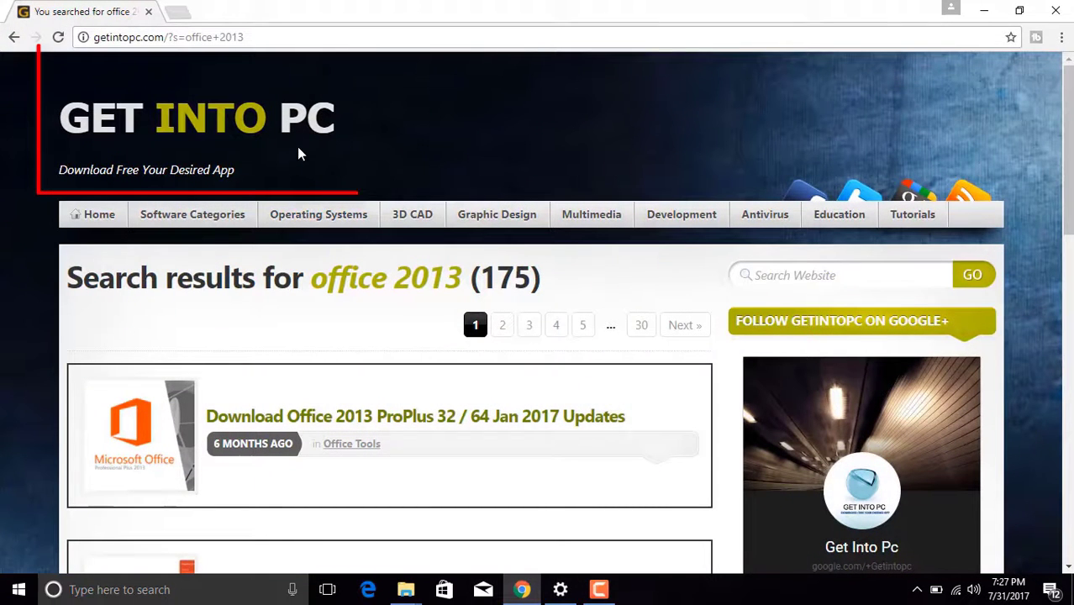
left_click(825, 277)
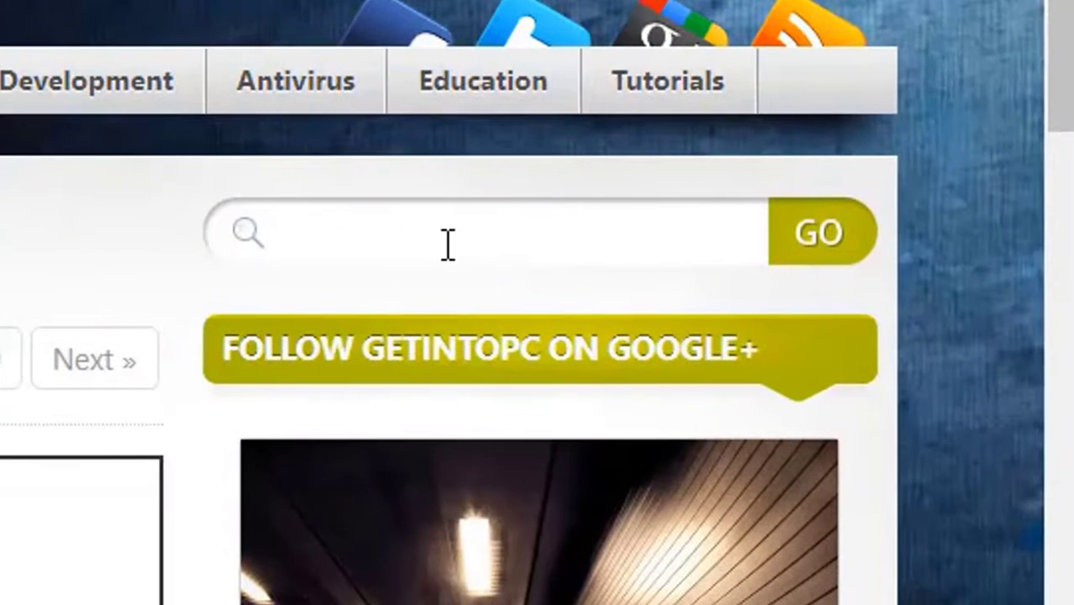
type("office ")
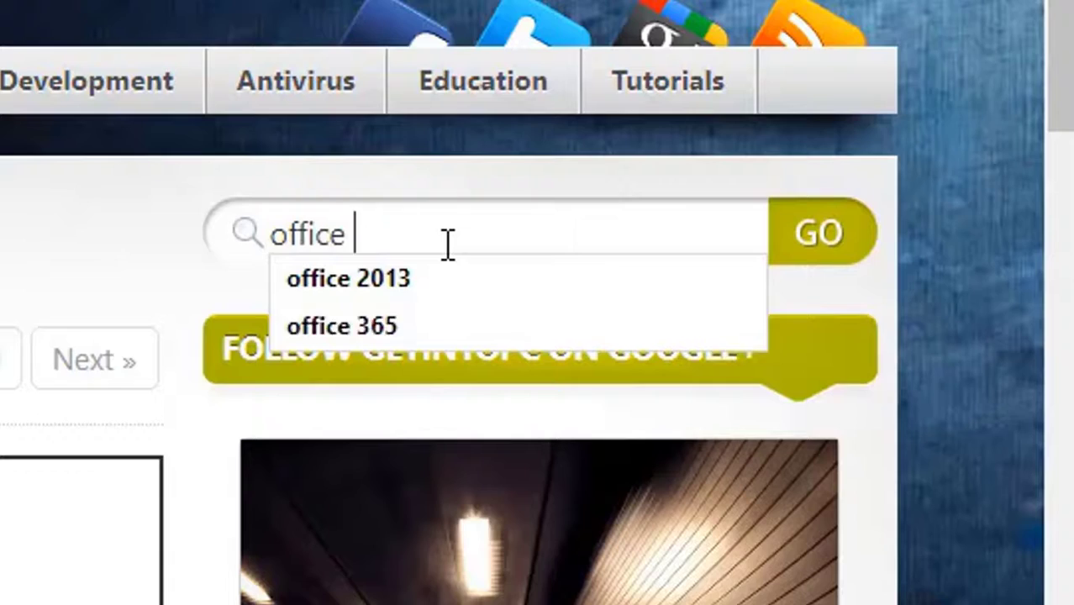
type("2013")
key("Return")
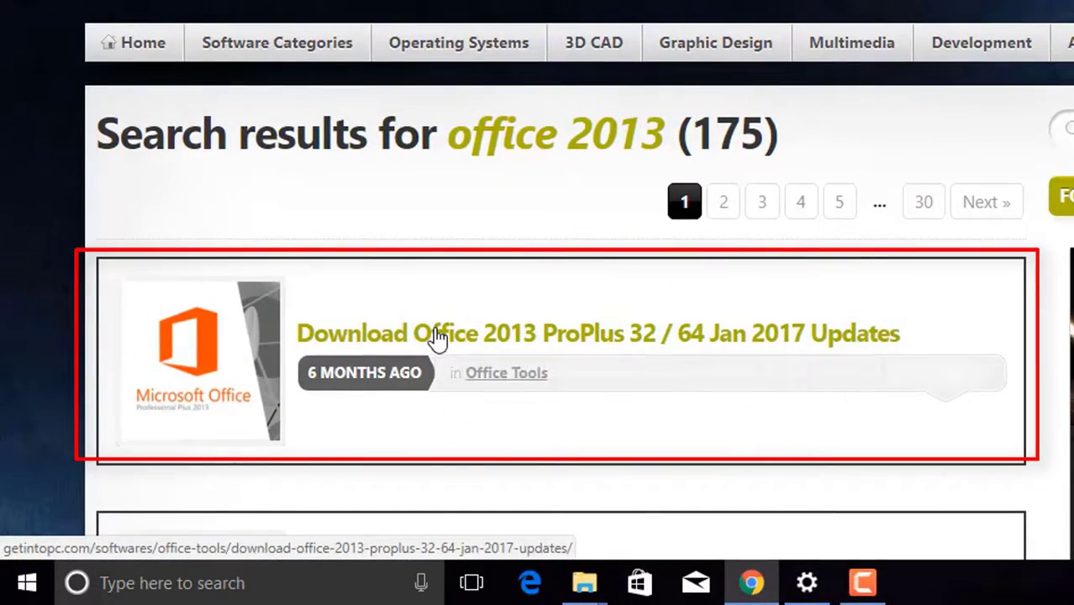
- Open the Office 2013 ProPlus download page, scroll to its Download button, then minimize Chrome
left_click(437, 335)
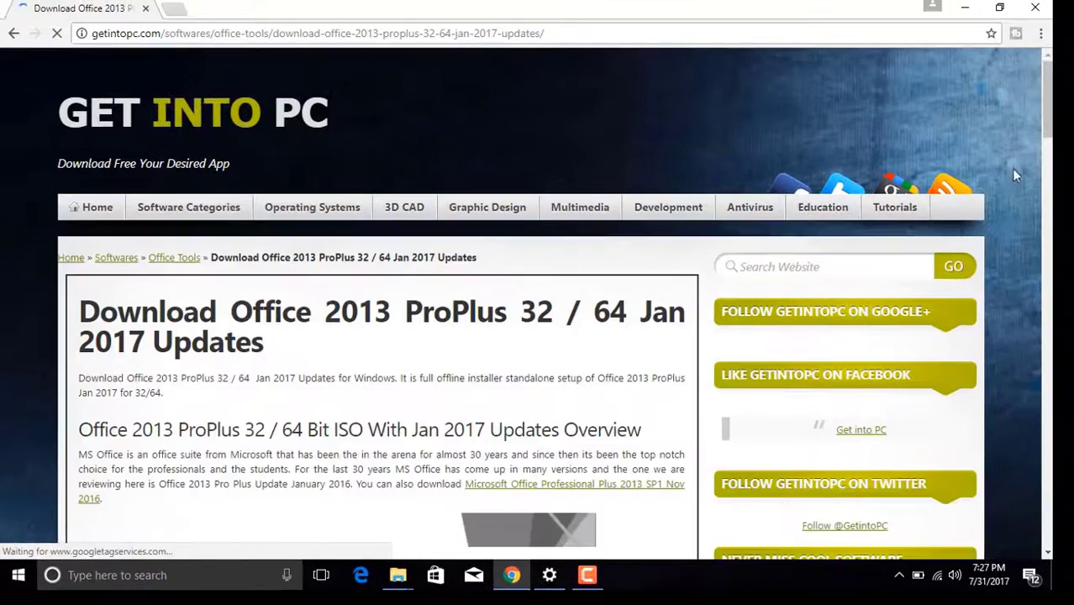
scroll(1015, 175, "down", 1)
scroll(1014, 175, "down", 3)
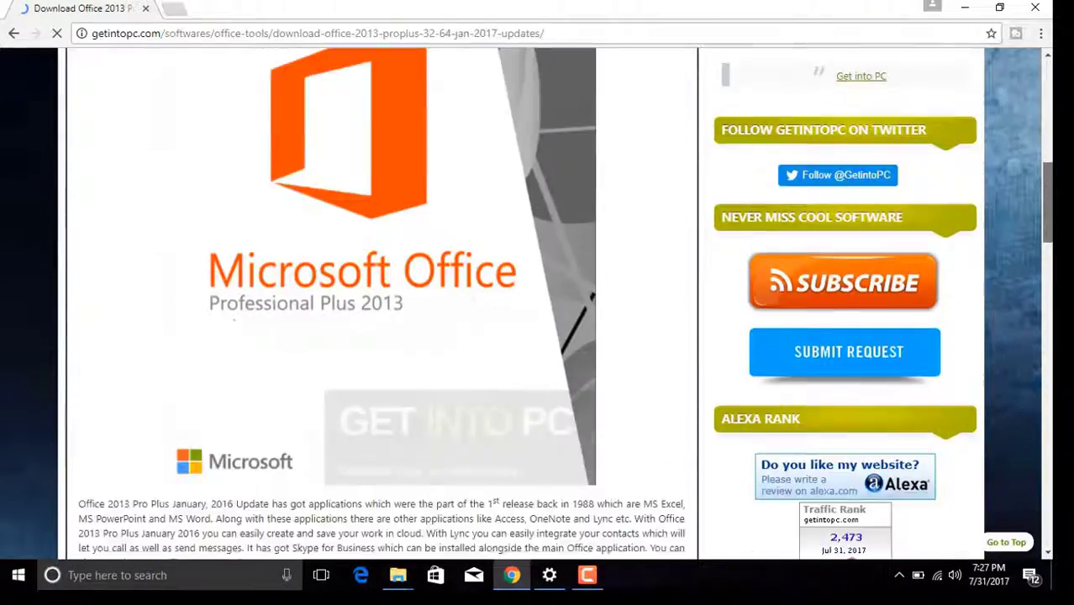
scroll(538, 302, "down", 3)
scroll(538, 303, "down", 3)
scroll(538, 302, "down", 3)
scroll(538, 302, "down", 3)
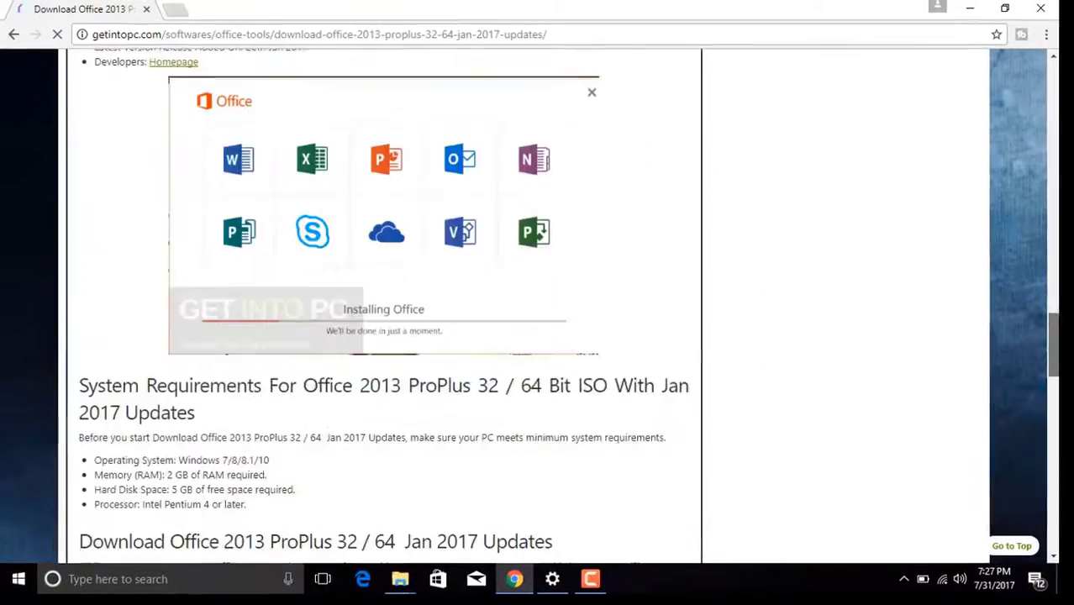
scroll(458, 115, "down", 1)
scroll(458, 115, "down", 5)
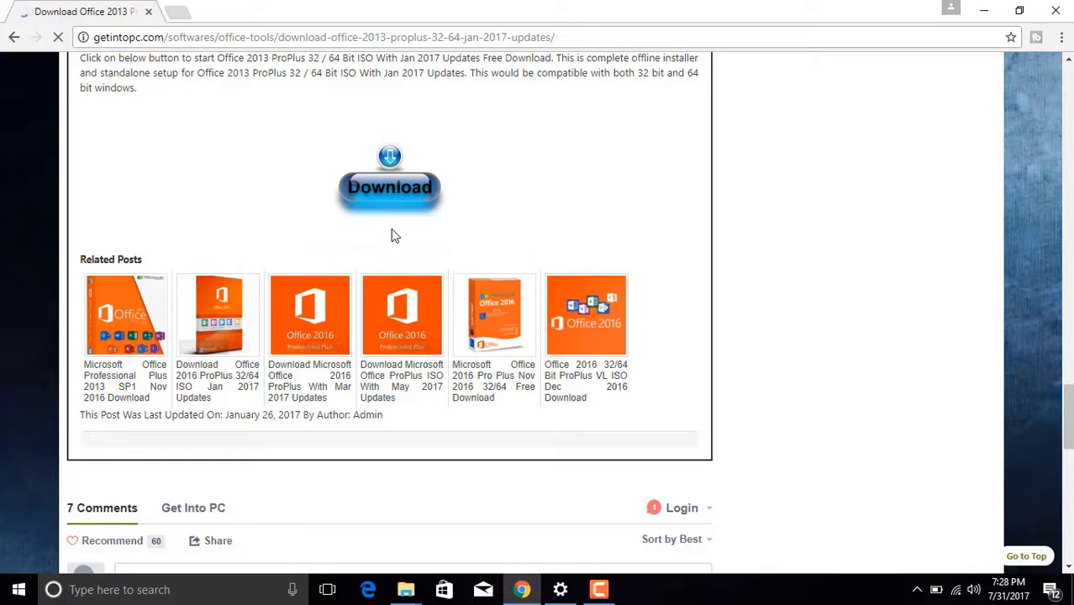
left_click(988, 12)
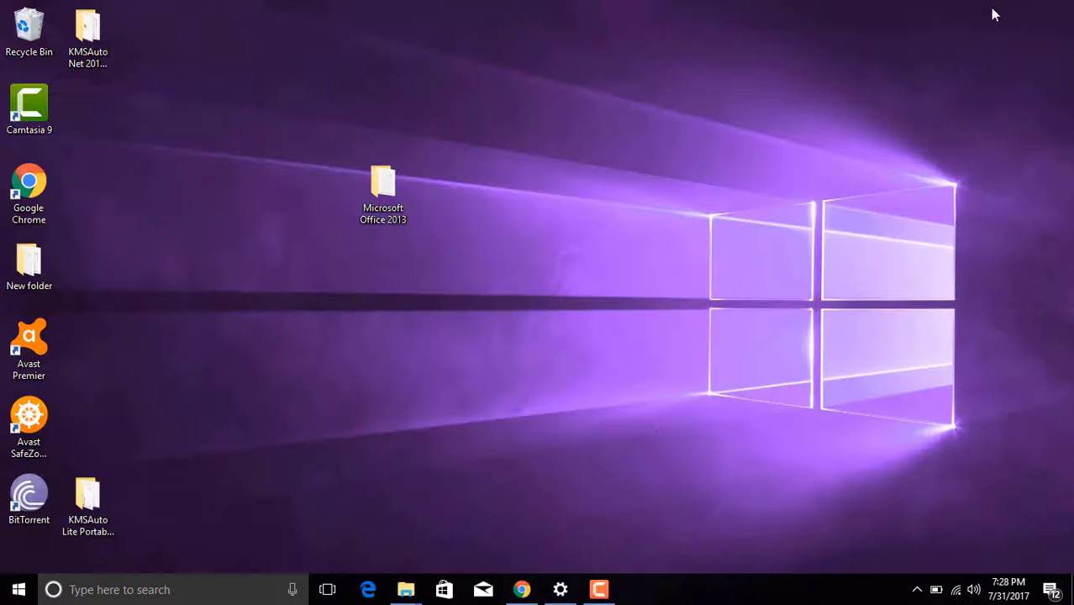
- Open the Microsoft Office 2013 desktop folder and then its inner Microsoft Office 2013 folder
double_click(402, 193)
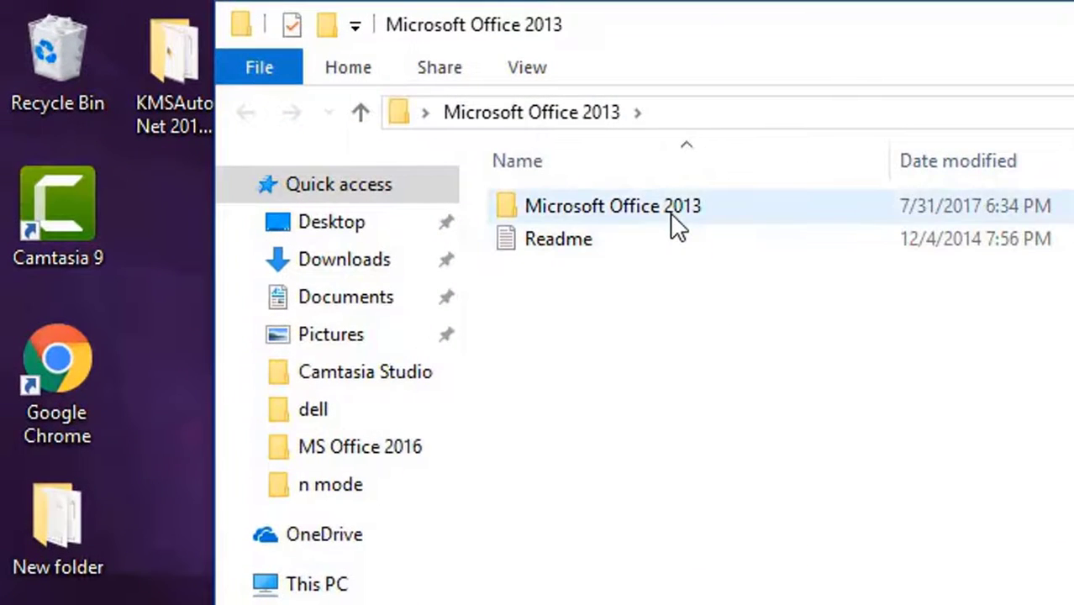
double_click(580, 185)
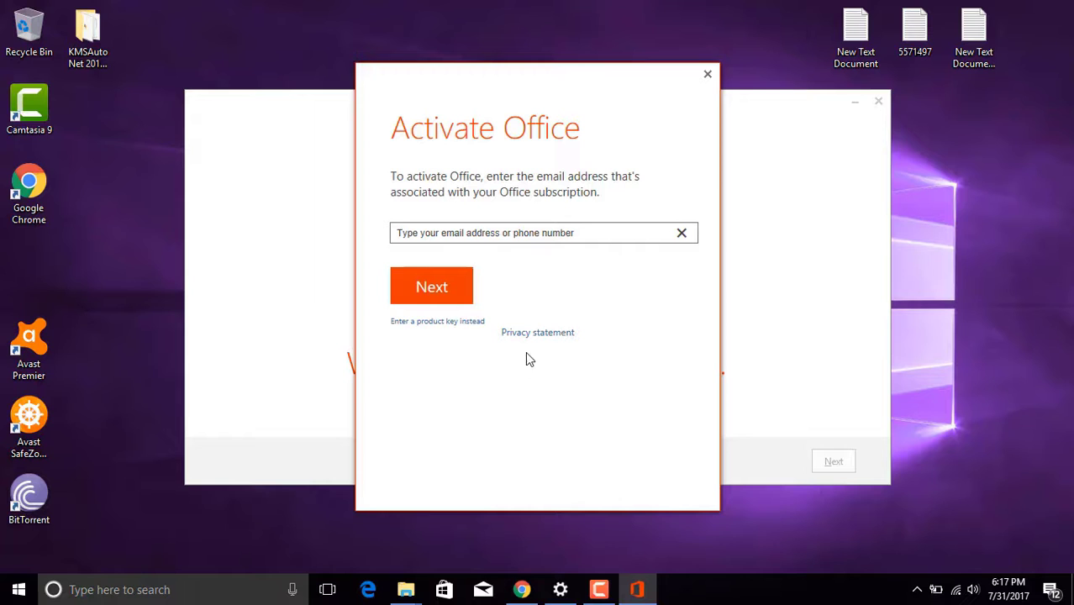
- Dismiss activation, accept the license, and continue past the SkyDrive and Clouds theme screens
left_click(708, 74)
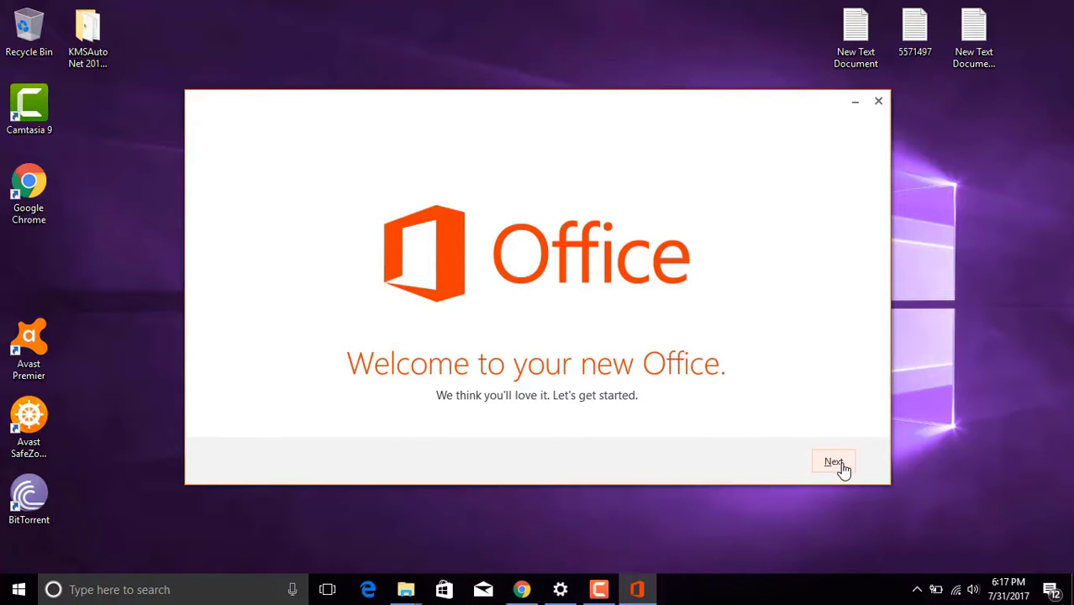
left_click(842, 465)
left_click(832, 475)
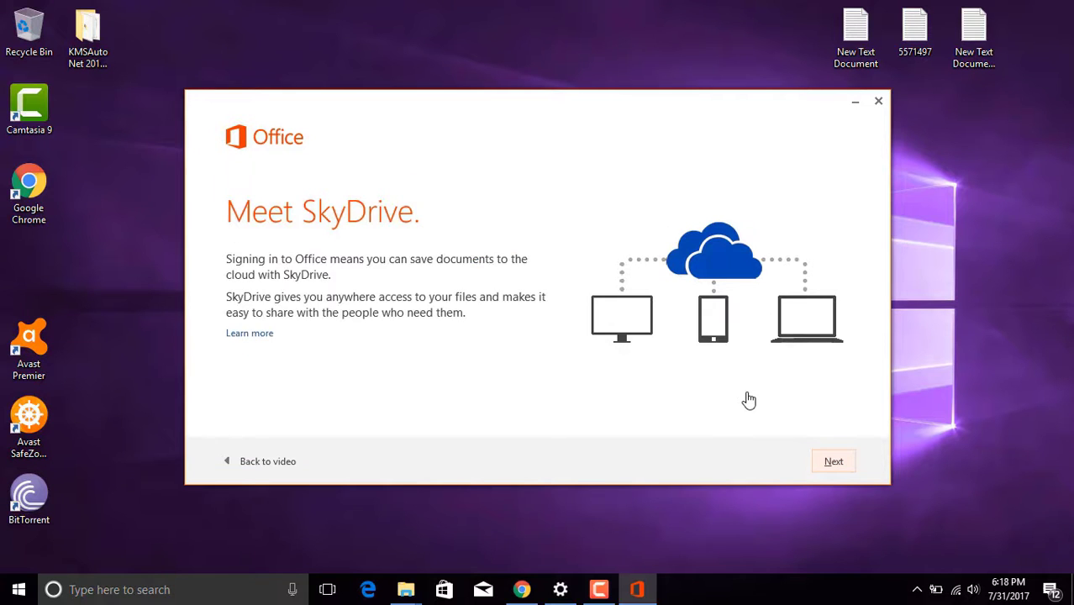
left_click(833, 467)
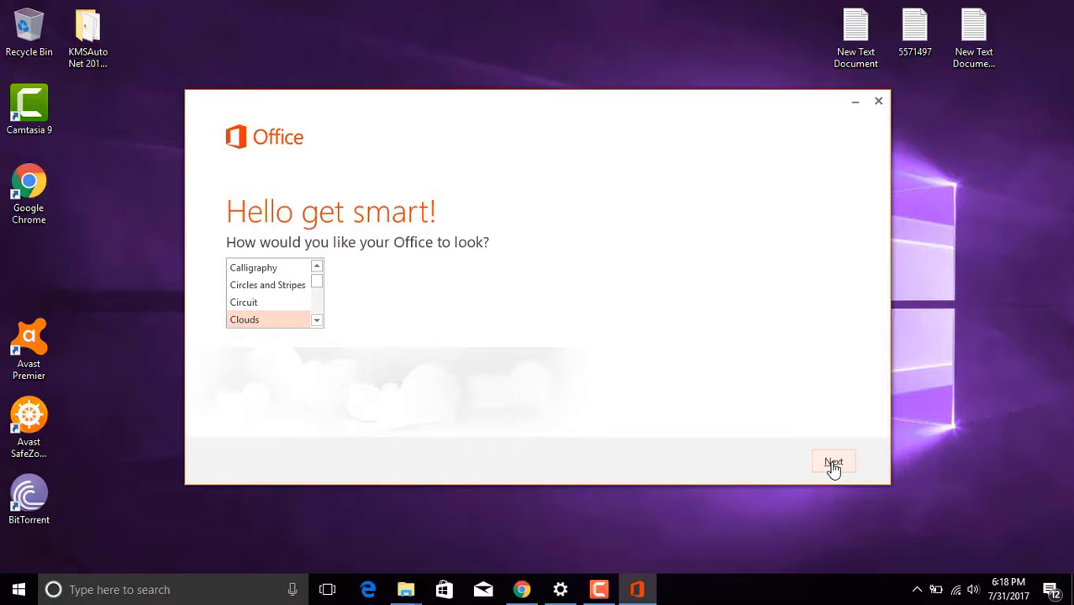
left_click(833, 467)
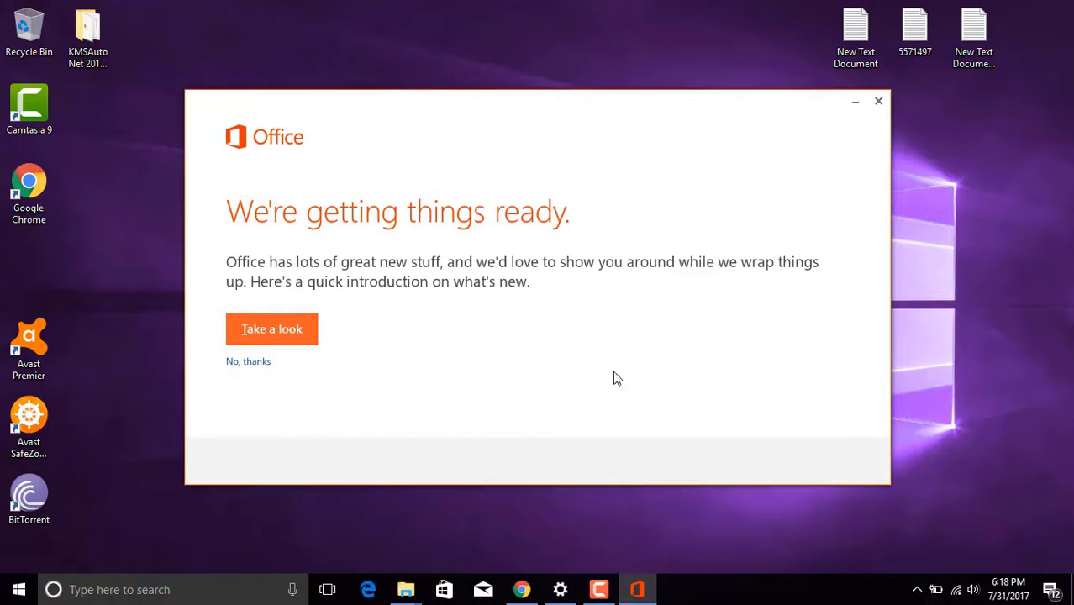
- Decline the quick tour and close setup with 'All done!' once it completes
left_click(249, 362)
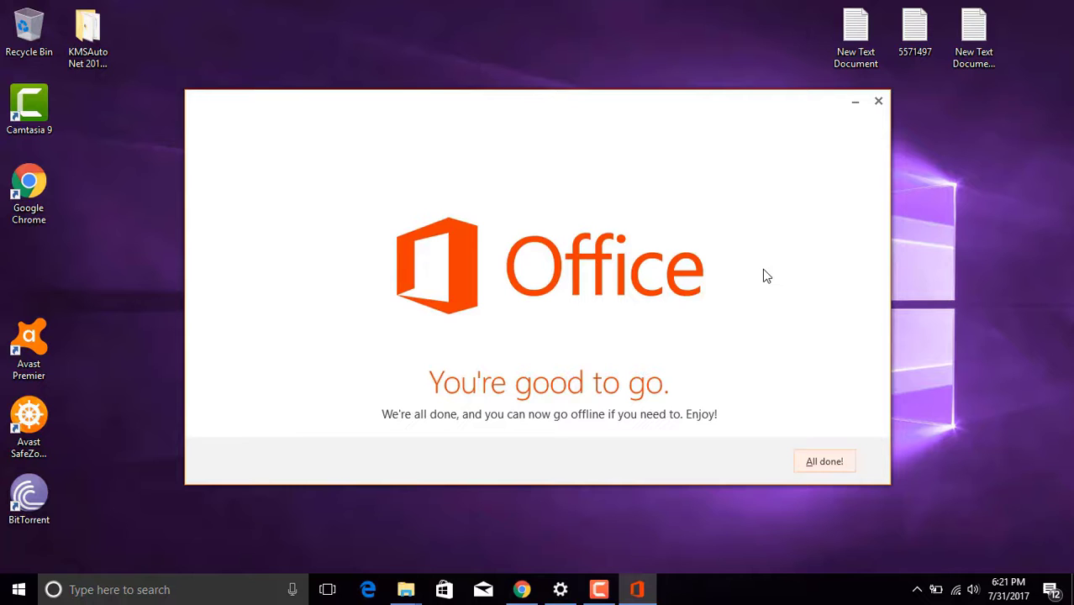
left_click(820, 461)
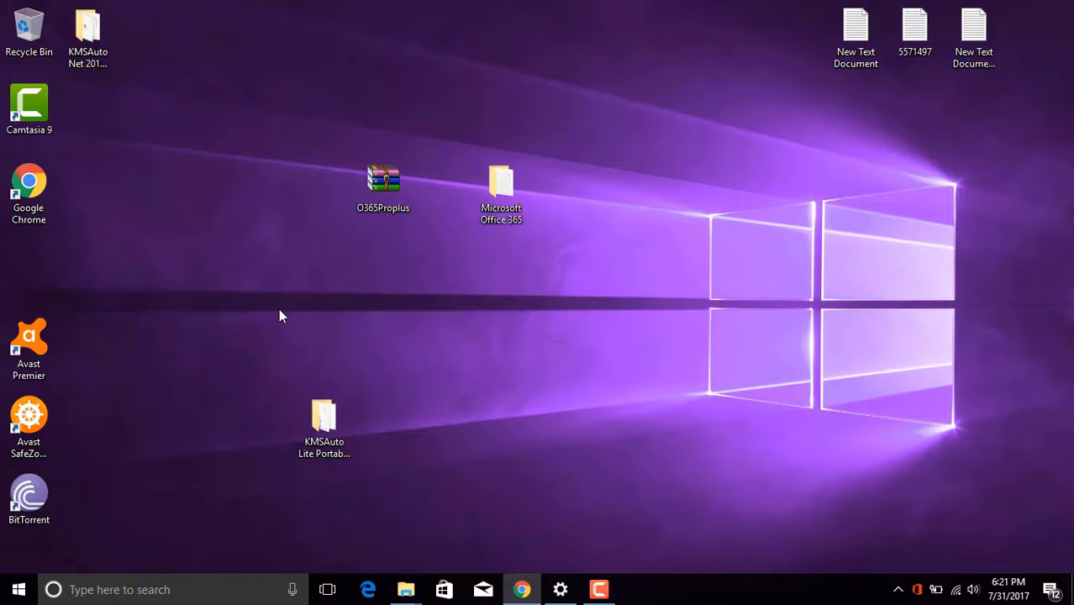
- Launch Word 2013 from the Start menu's expanded Recently added list
left_click(17, 593)
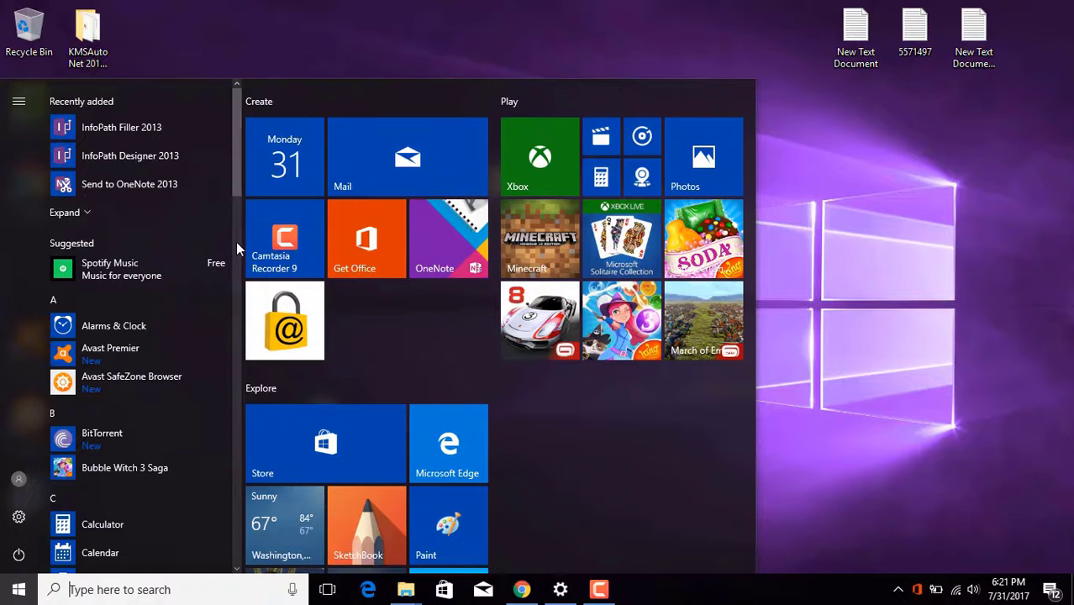
left_click(112, 211)
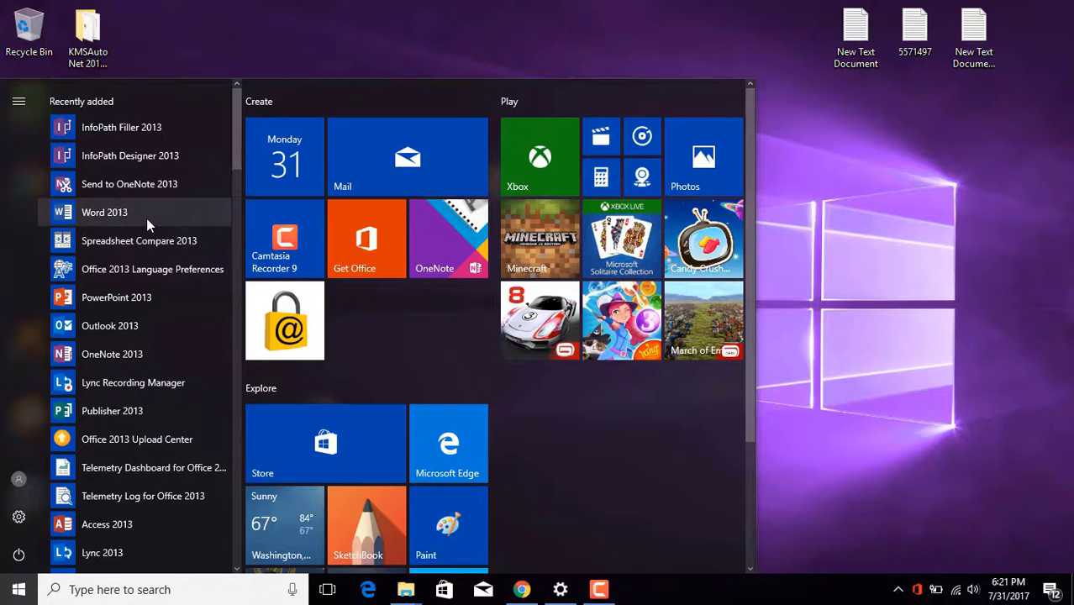
left_click(146, 220)
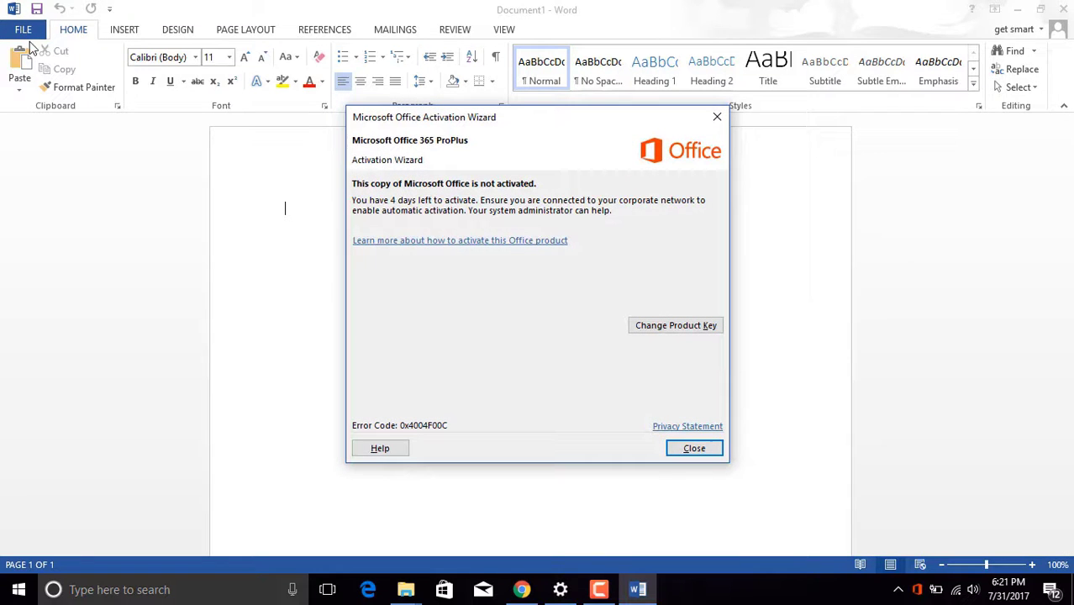
- Dismiss the activation wizard, accept the license, check FILE > Account's activation status, and close Word
left_click(696, 448)
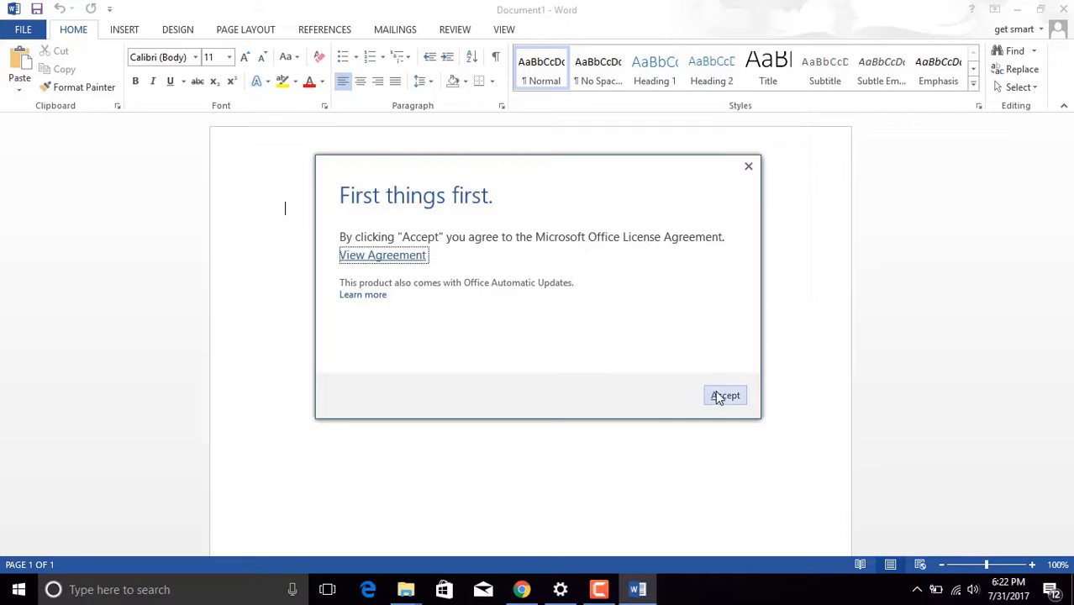
left_click(716, 395)
left_click(28, 30)
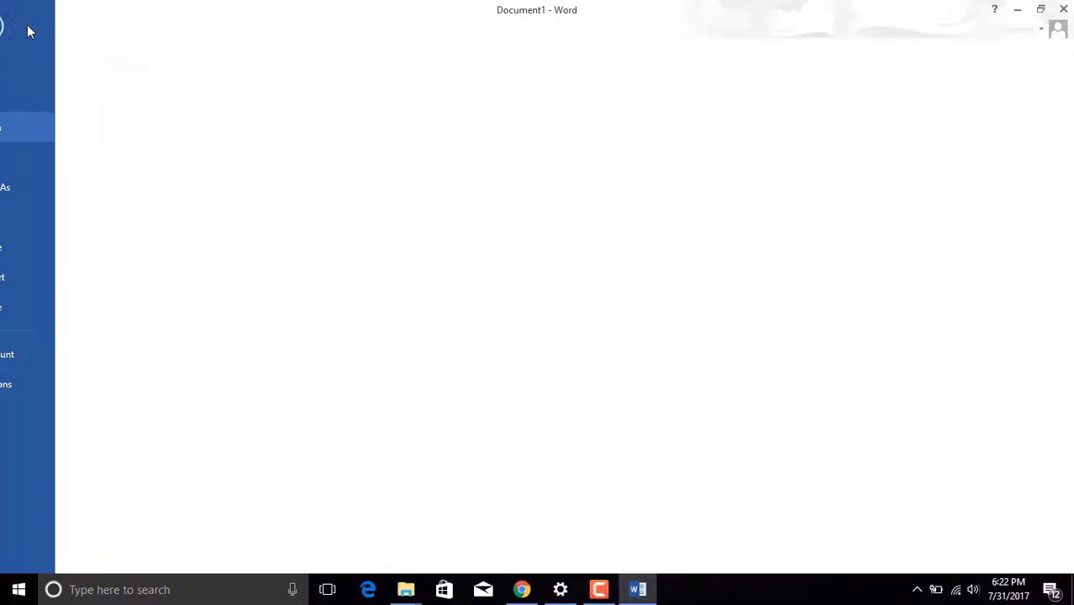
left_click(42, 366)
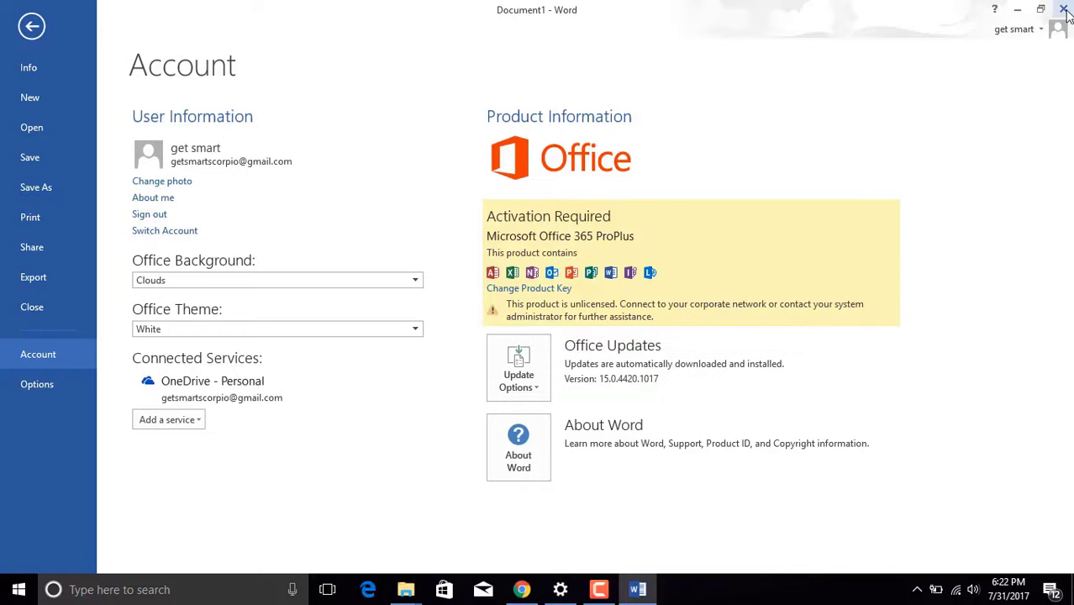
left_click(1063, 9)
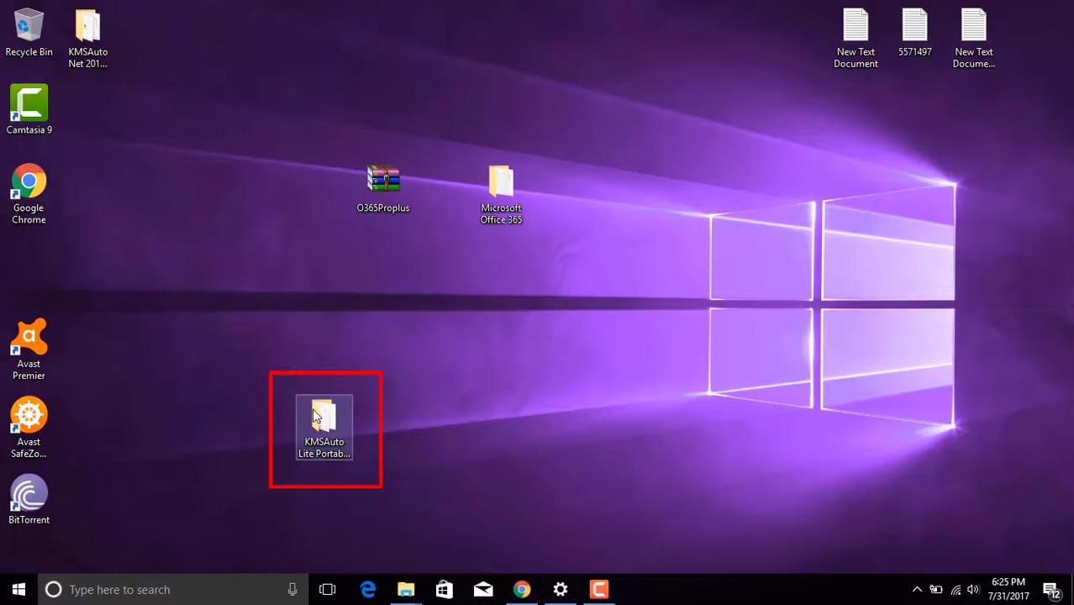
- Open the KMSAuto Lite Portable folder and run the KMSAuto application inside it
double_click(326, 431)
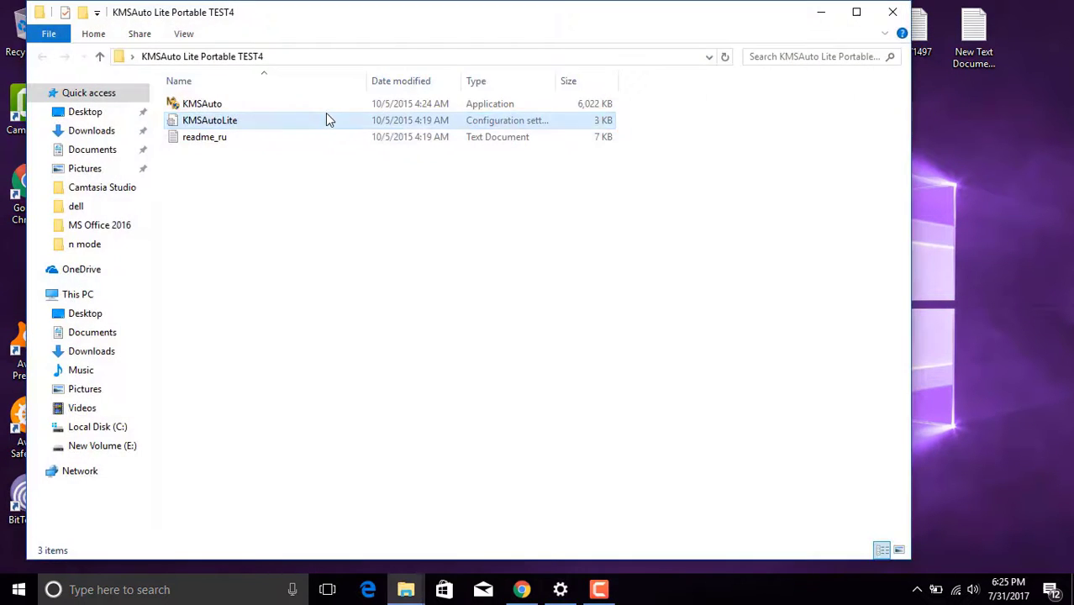
left_click(325, 120)
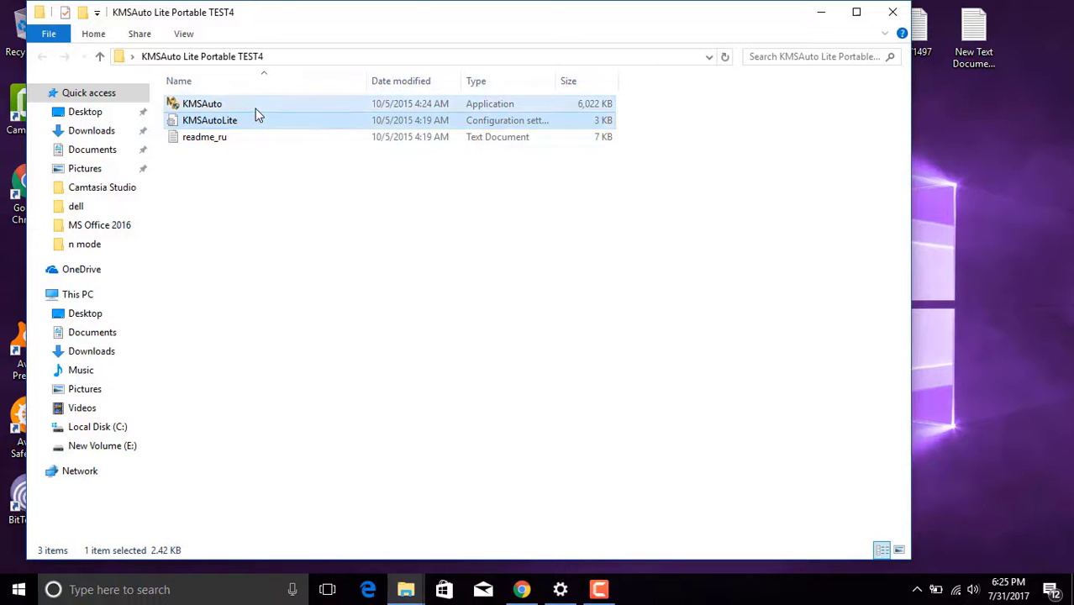
left_click(255, 108)
double_click(258, 115)
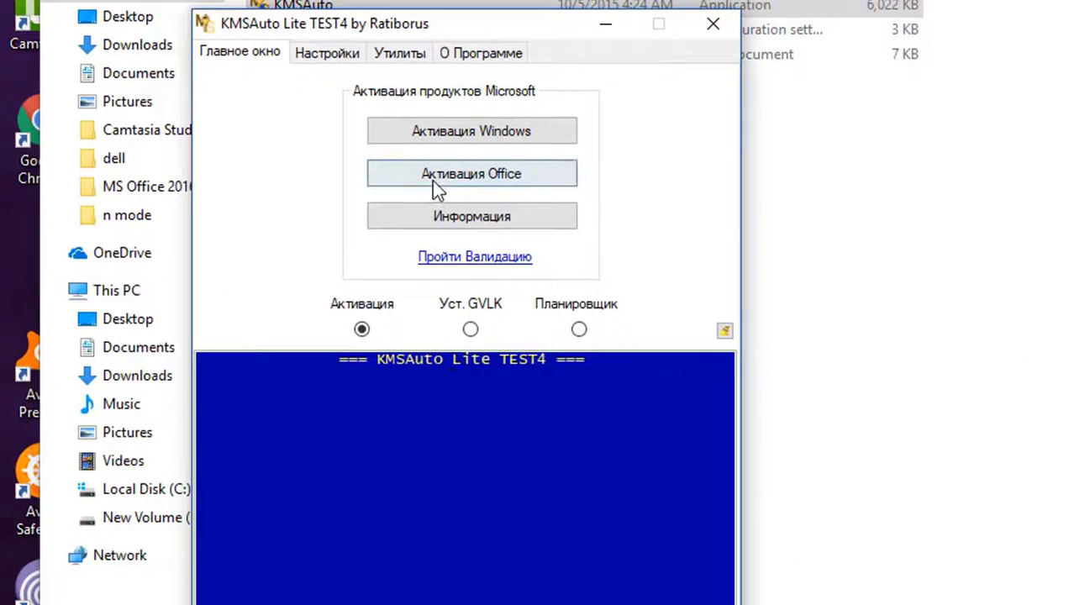
- Start Office activation with the Активация Office button and wait for the log to show Completed
left_click(434, 185)
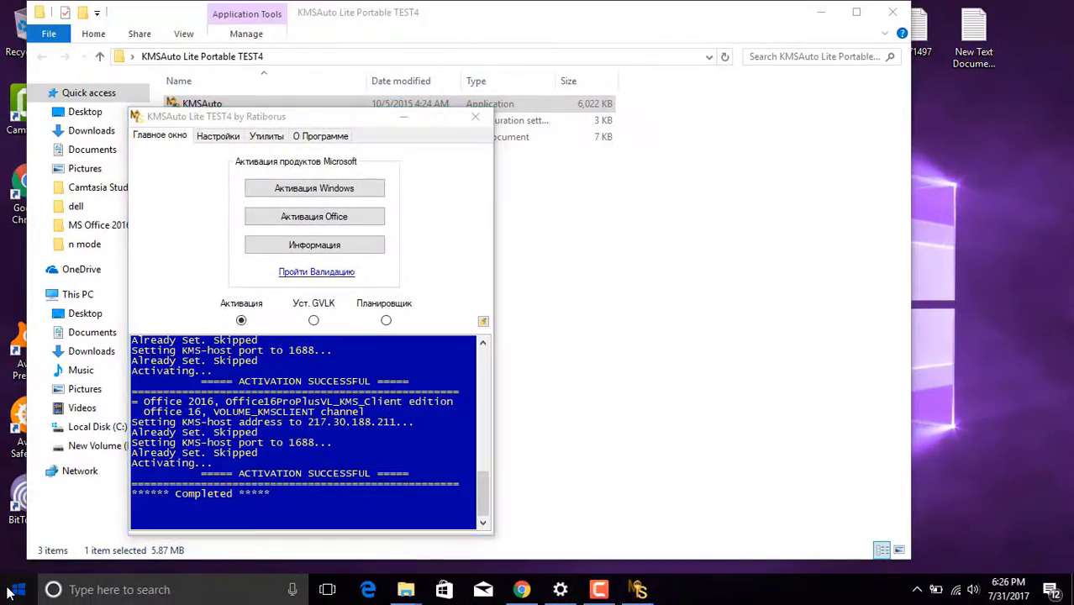
- Relaunch Word 2013 from the Start menu's expanded Recently added list
left_click(10, 592)
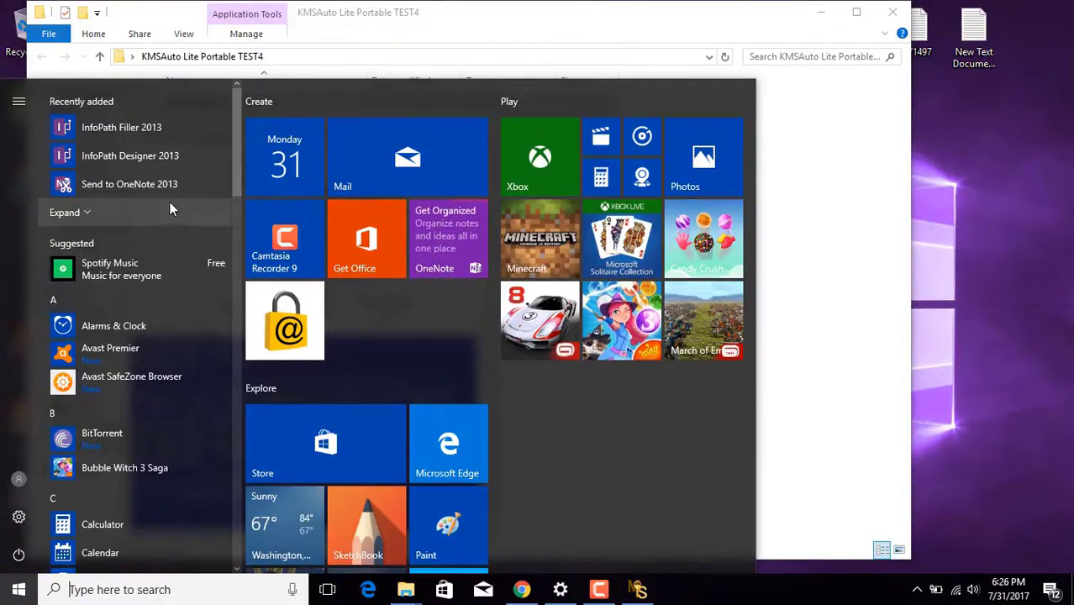
left_click(118, 213)
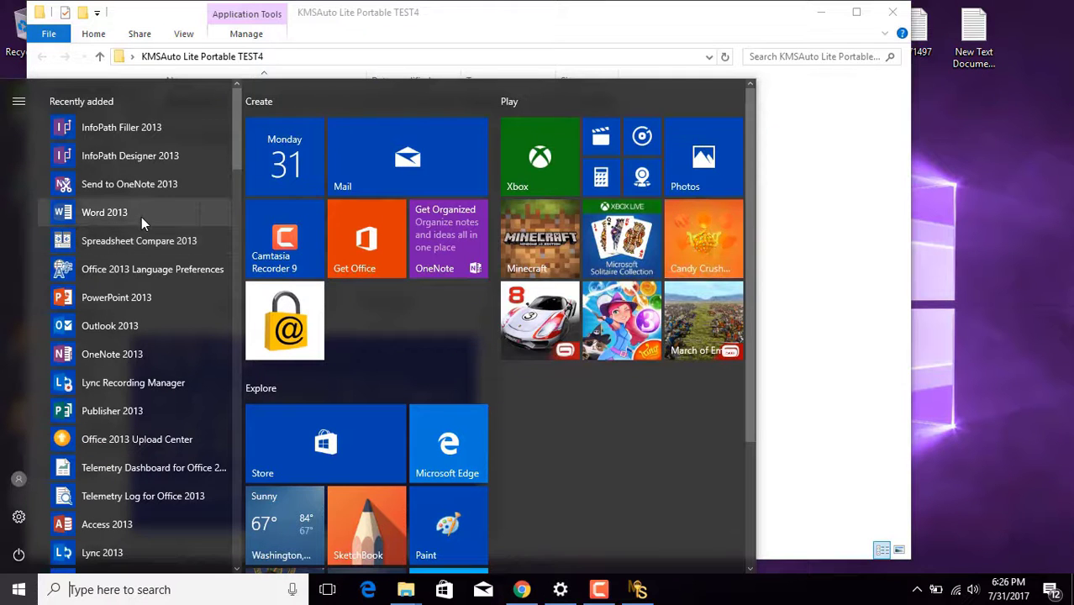
left_click(141, 217)
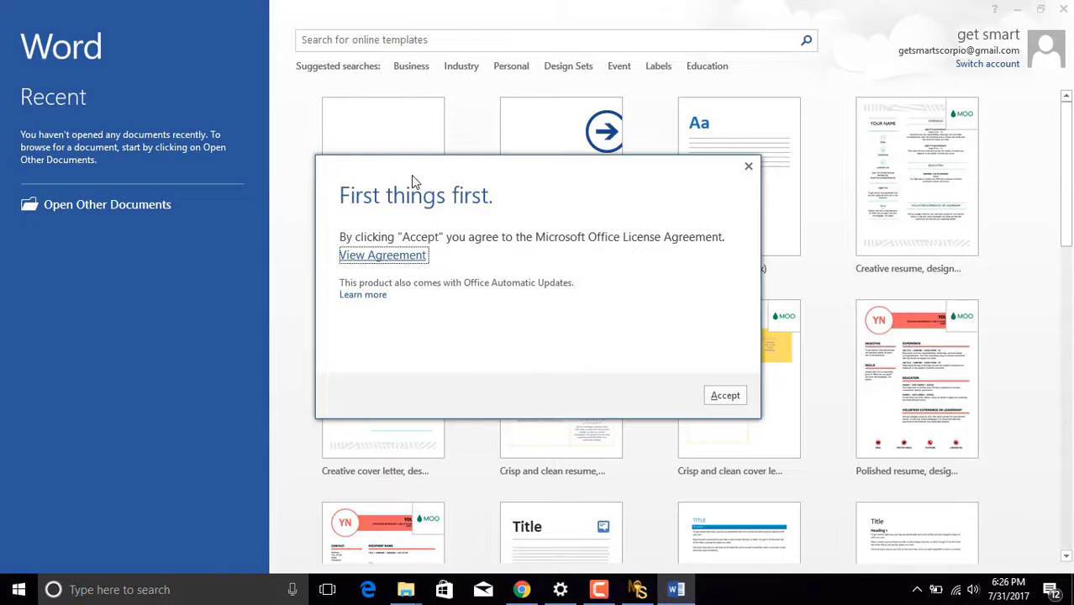
- Accept the Office licence, start a blank Word document, and view Account product information
left_click(714, 399)
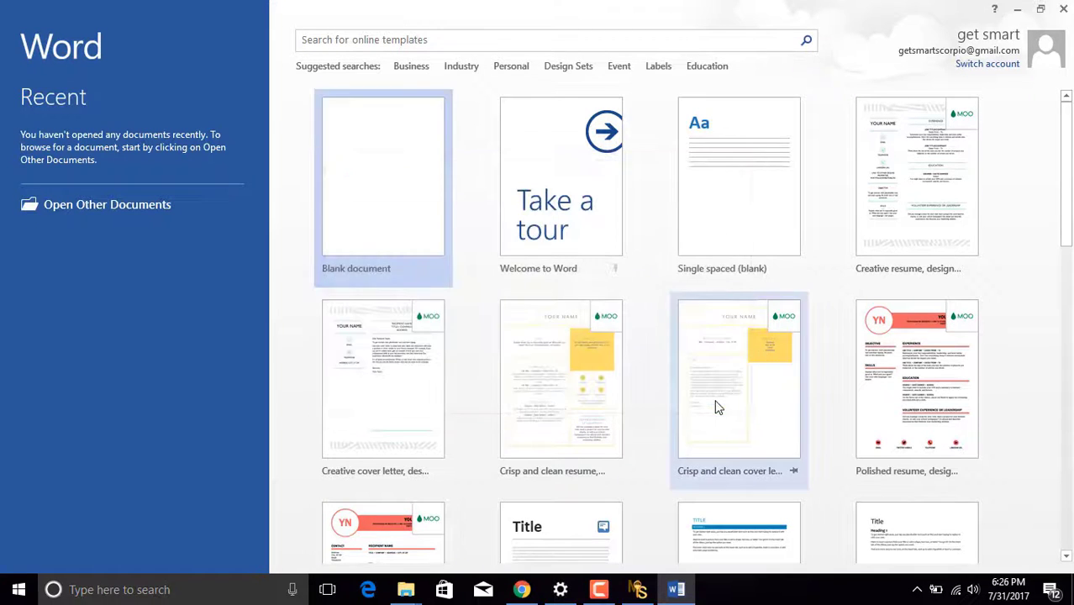
left_click(353, 211)
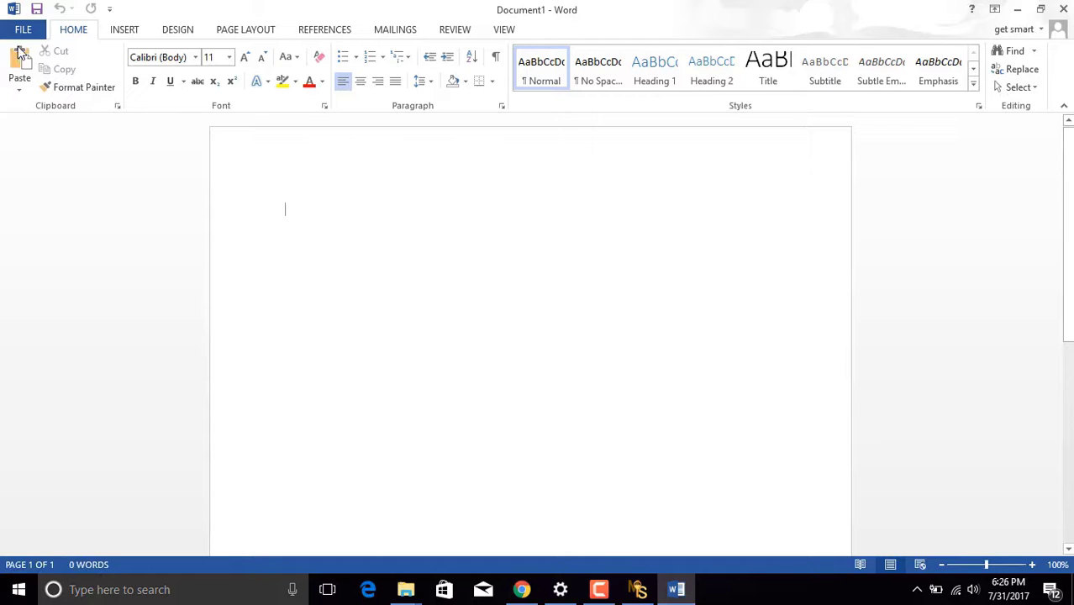
left_click(12, 32)
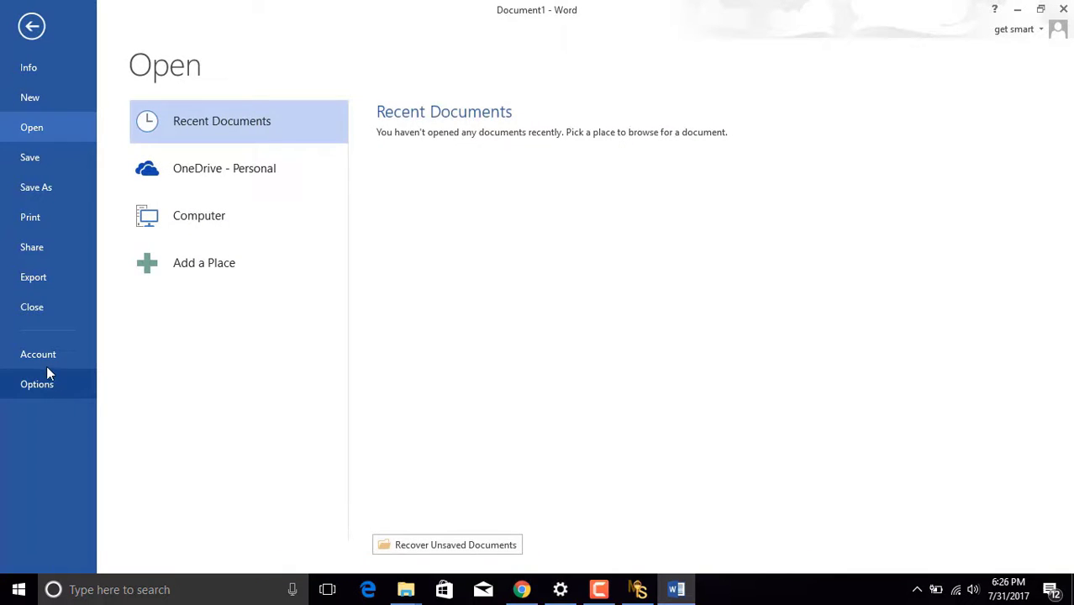
left_click(46, 368)
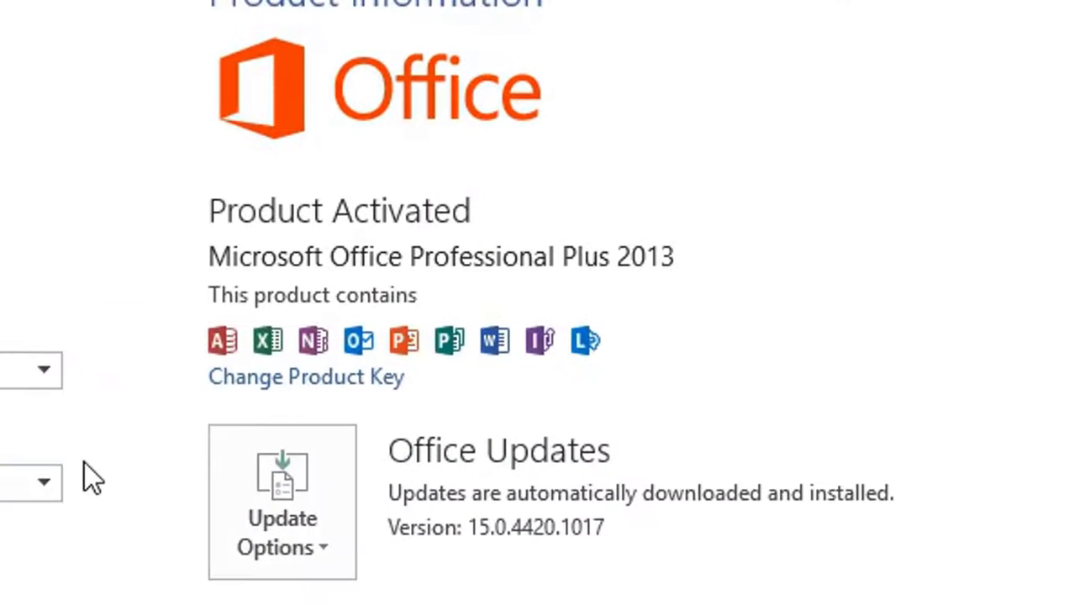